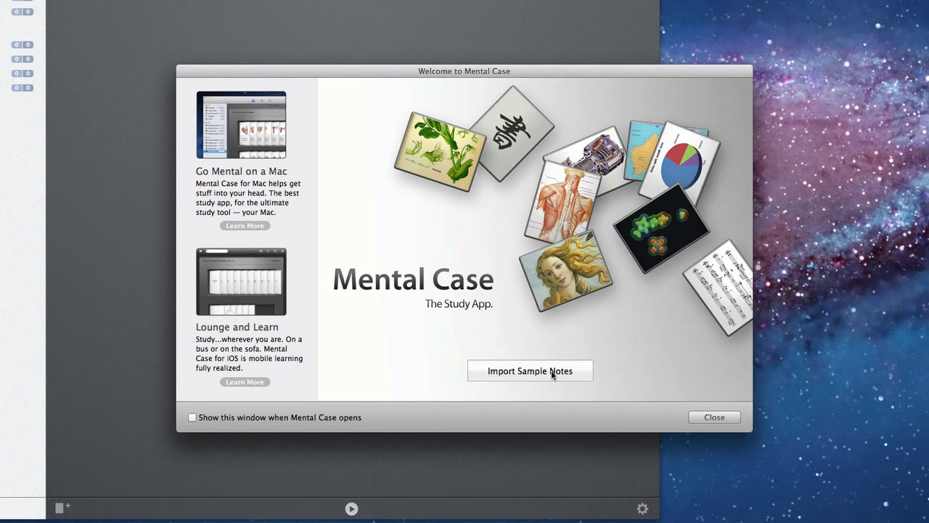
# Import the sample notes from the Welcome to Mental Case window.
pyautogui.click(550, 372)
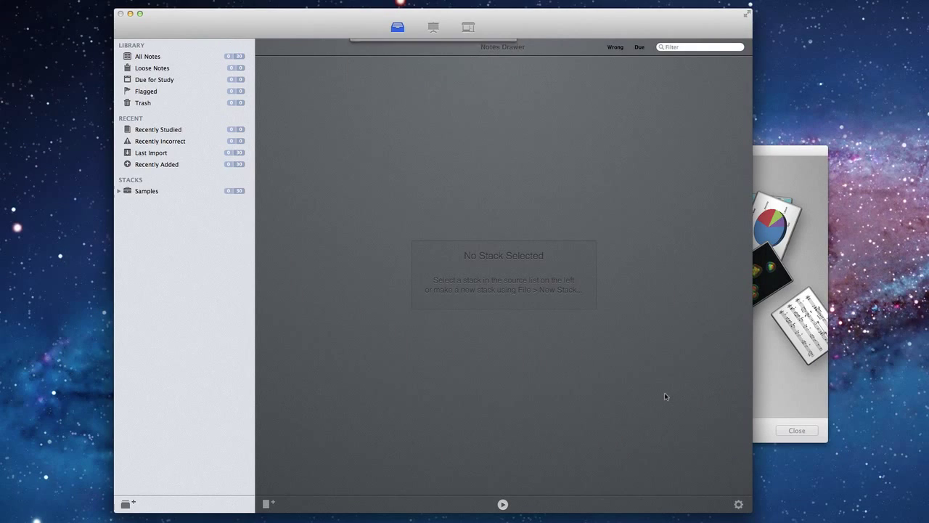
# Expand Samples and browse Quick Tour, Language and Human Anatomy, ending on Italian Art's 7 paintings.
pyautogui.click(119, 192)
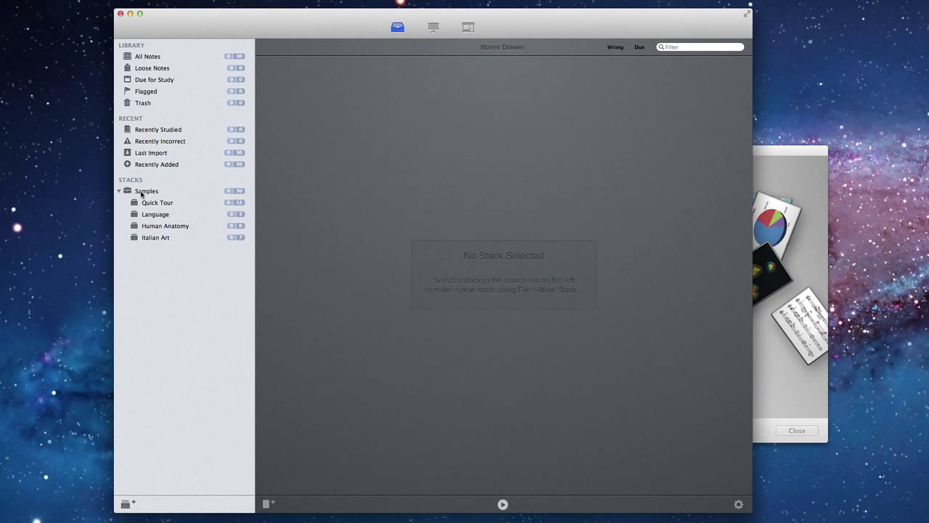
pyautogui.click(156, 204)
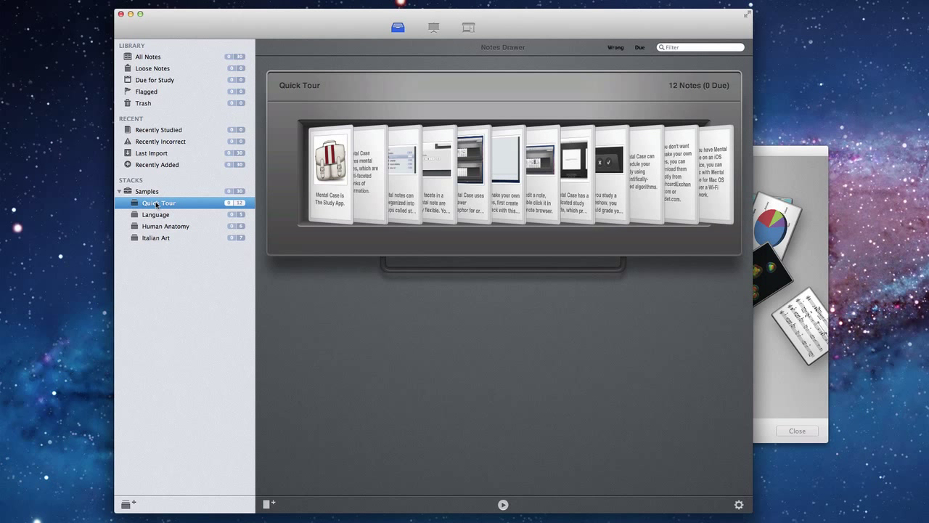
pyautogui.click(164, 216)
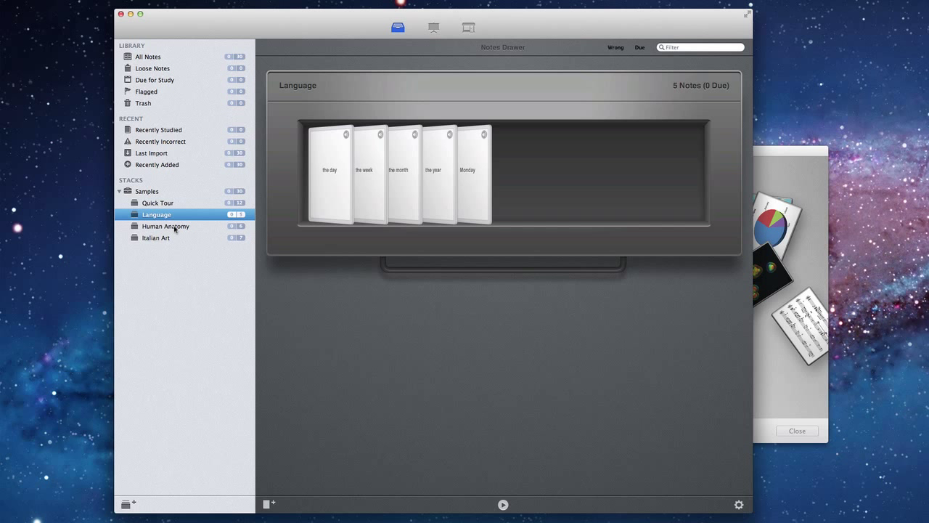
pyautogui.click(175, 229)
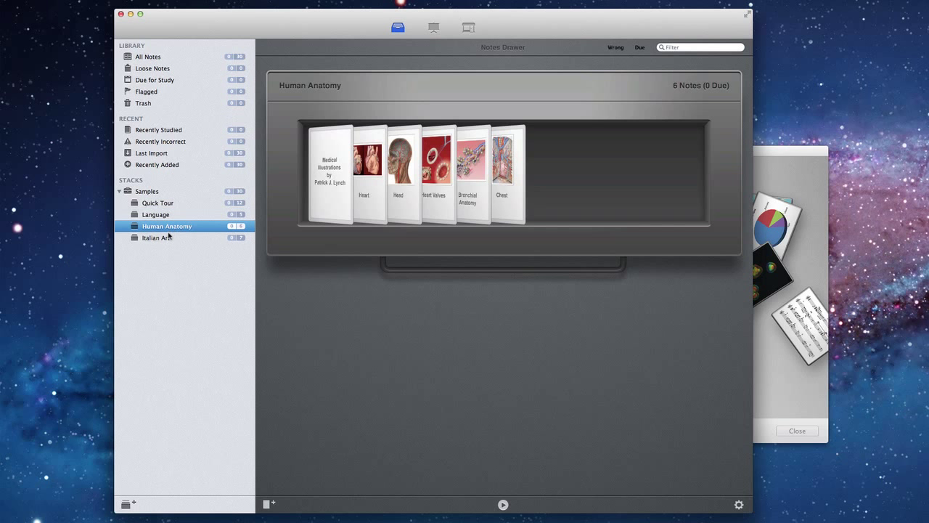
pyautogui.click(172, 239)
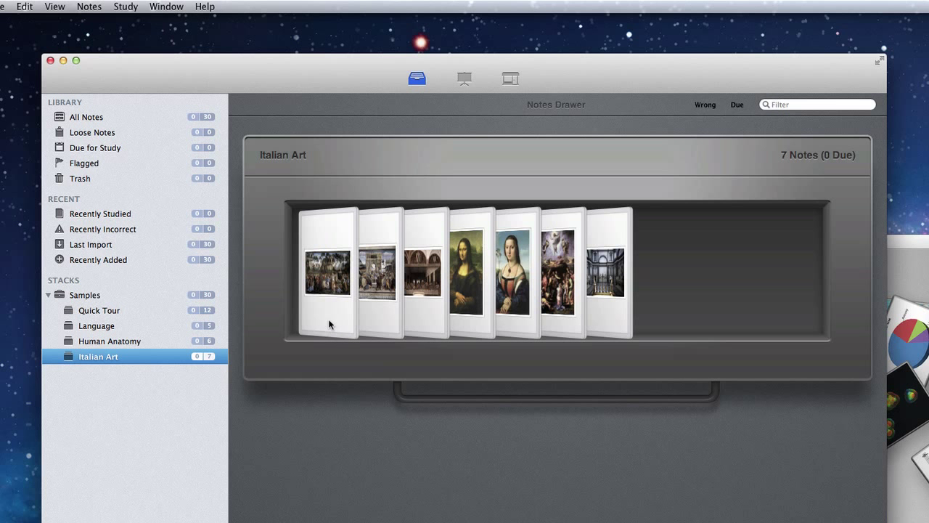
# Flip through the Italian Art cards and bring the Mona Lisa card to the front.
pyautogui.moveTo(328, 324); pyautogui.dragTo(626, 313)
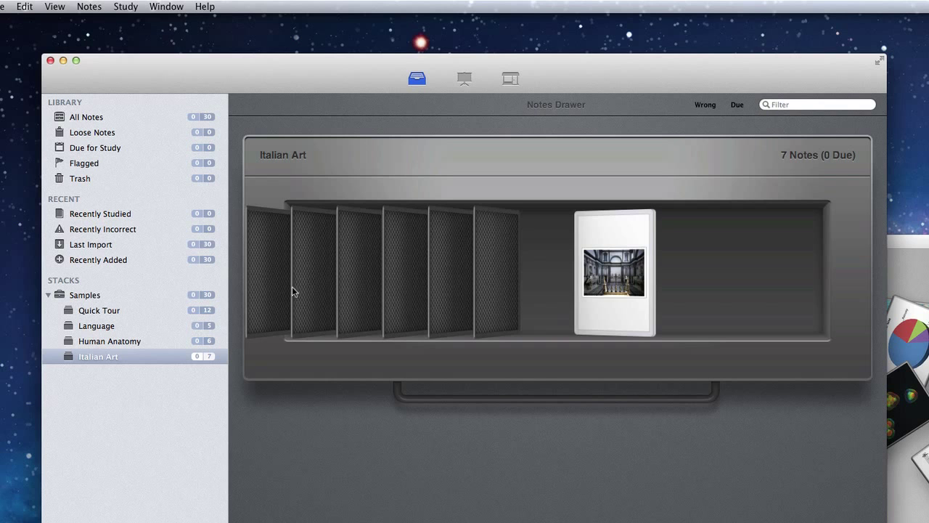
pyautogui.moveTo(253, 286); pyautogui.dragTo(288, 273)
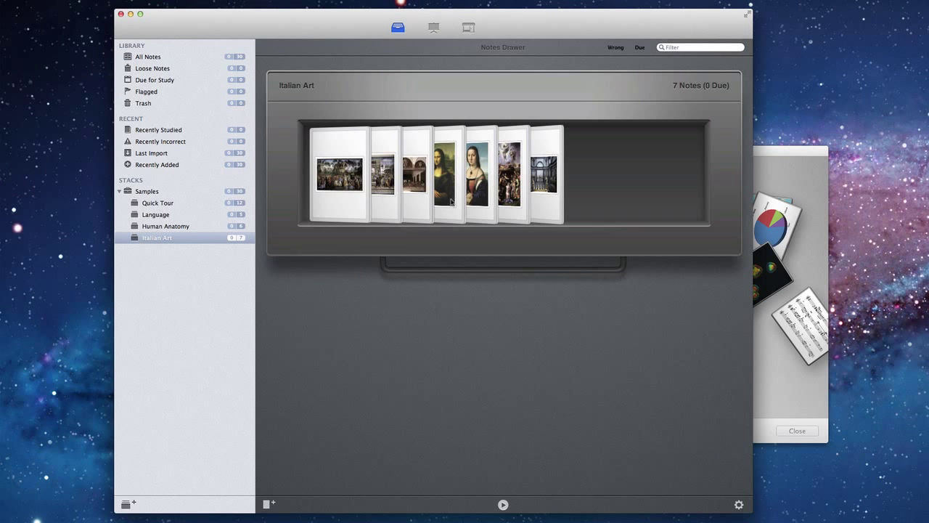
pyautogui.click(451, 202)
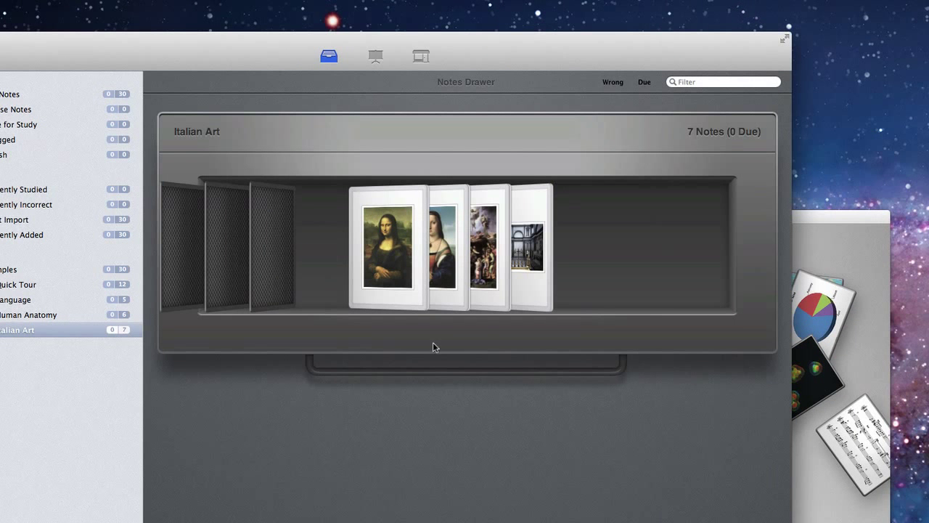
# Pop out the Mona Lisa card to read its caption, then return it to the stack.
pyautogui.doubleClick(388, 270)
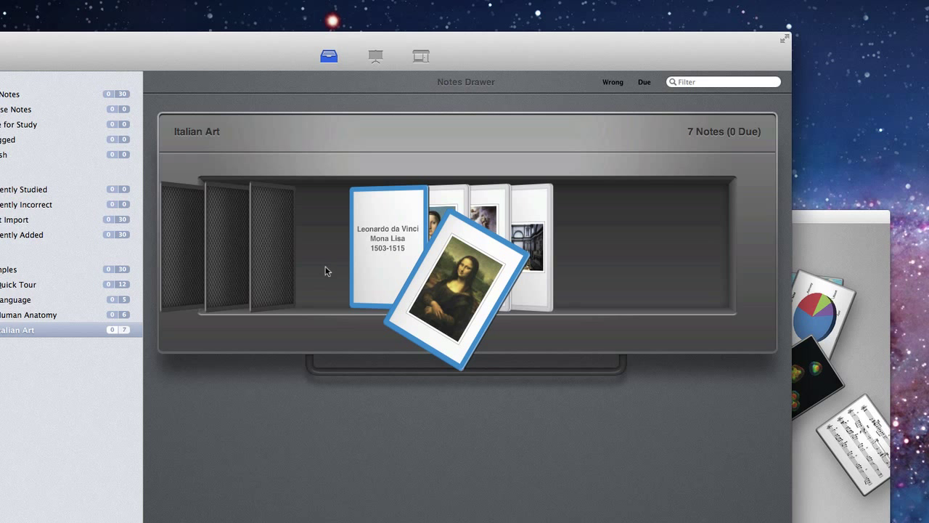
pyautogui.click(380, 265)
pyautogui.click(352, 228)
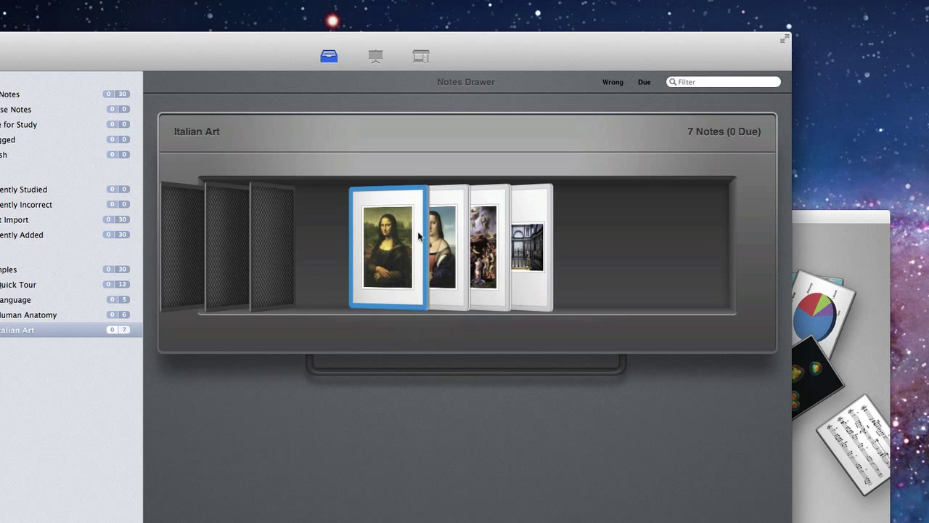
# Preview the Raphael portrait card's caption and put it back in the stack.
pyautogui.hscroll(2, 327, 247)
pyautogui.hscroll(-2, 327, 247)
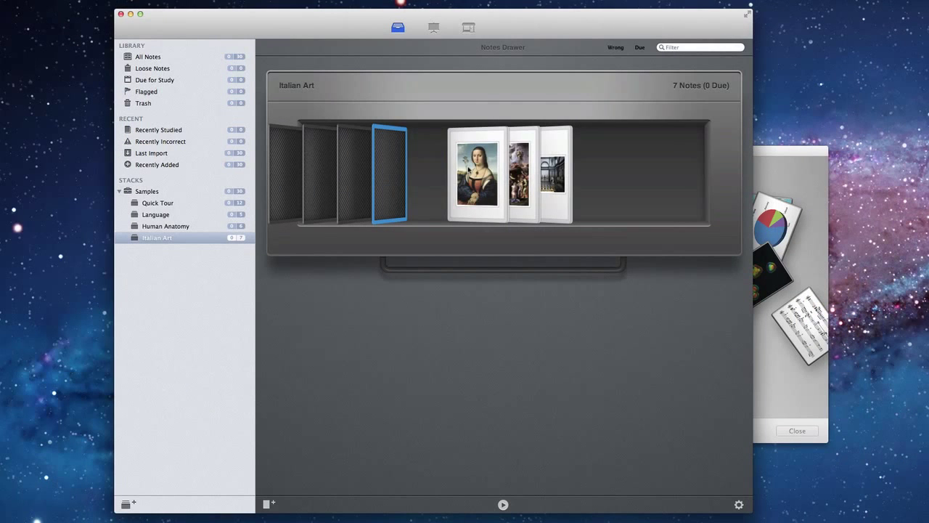
pyautogui.click(468, 169)
pyautogui.click(468, 169)
pyautogui.hscroll(-2, 364, 196)
pyautogui.doubleClick(408, 187)
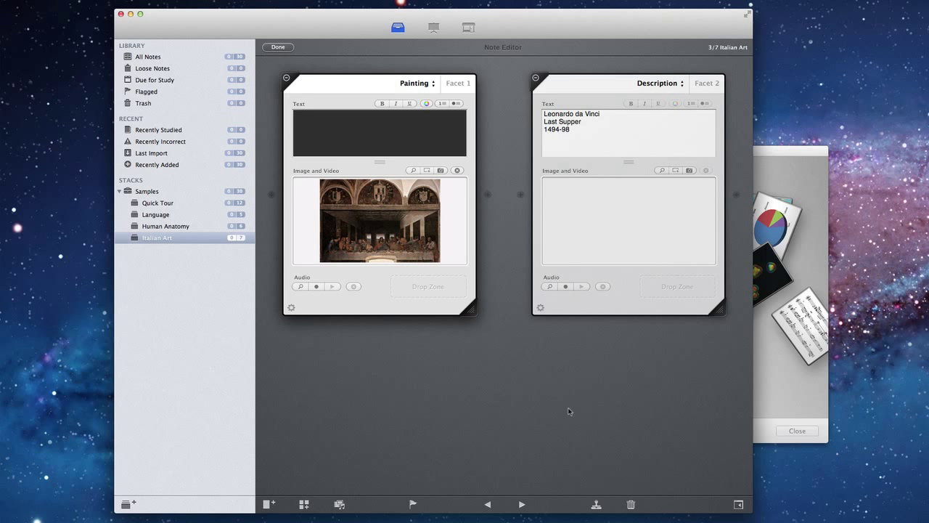
pyautogui.click(282, 49)
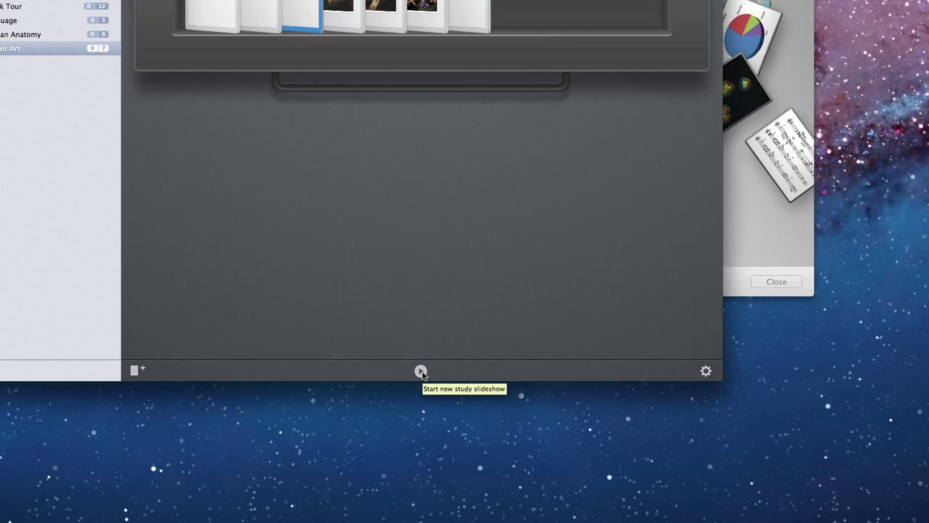
# Start a study slideshow of Notes in Selected Stacks for Italian Art.
pyautogui.click(422, 371)
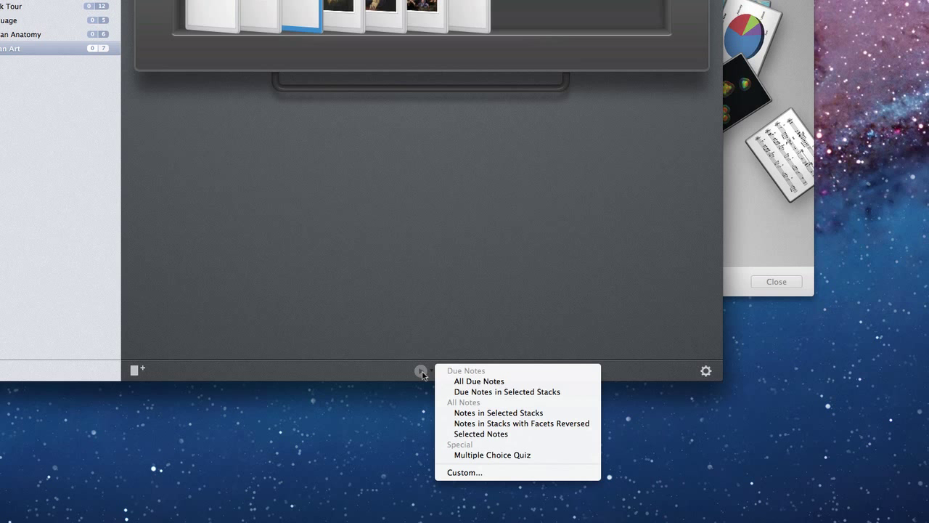
pyautogui.click(508, 413)
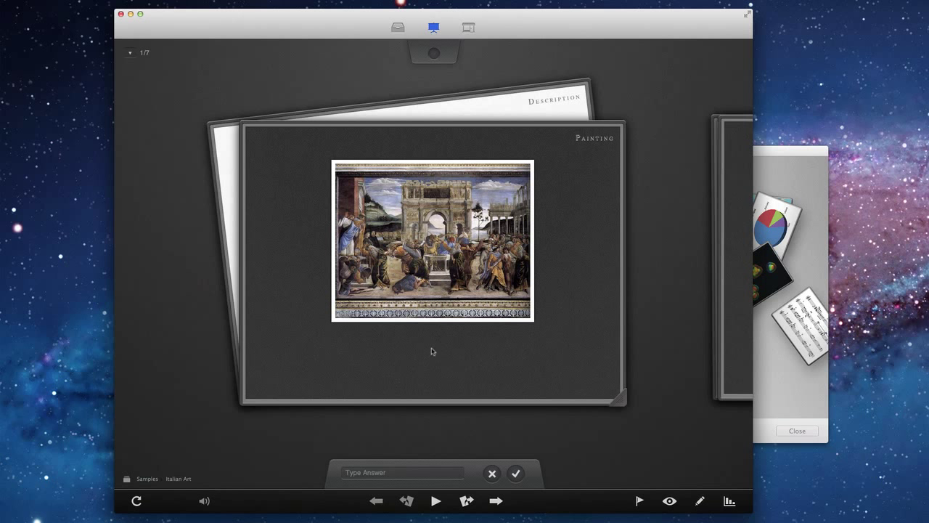
# Grade the Botticelli card wrong and the Signorelli card correct after revealing each answer.
pyautogui.click(547, 270)
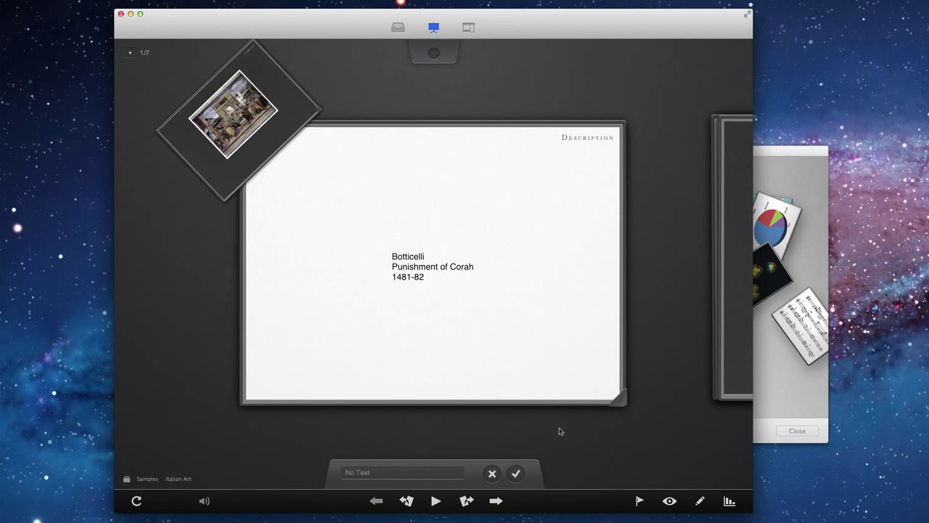
pyautogui.click(492, 474)
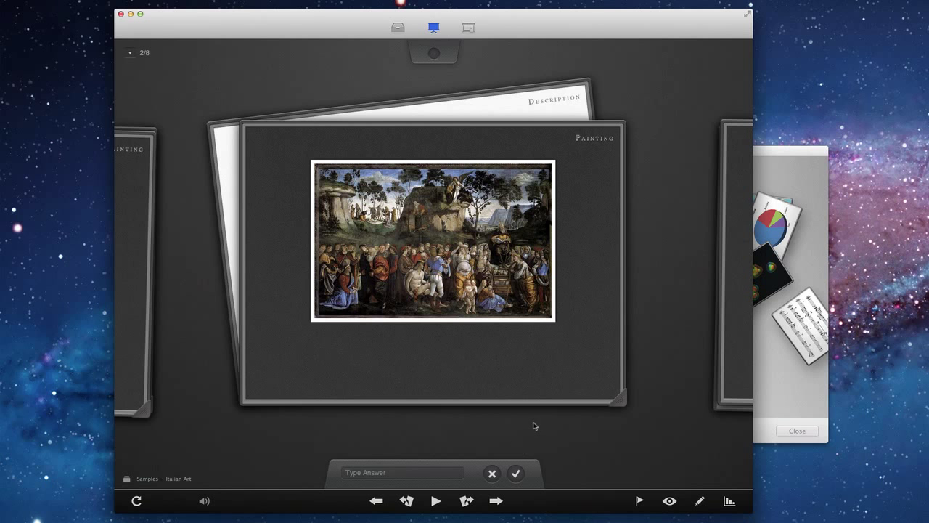
pyautogui.press('space')
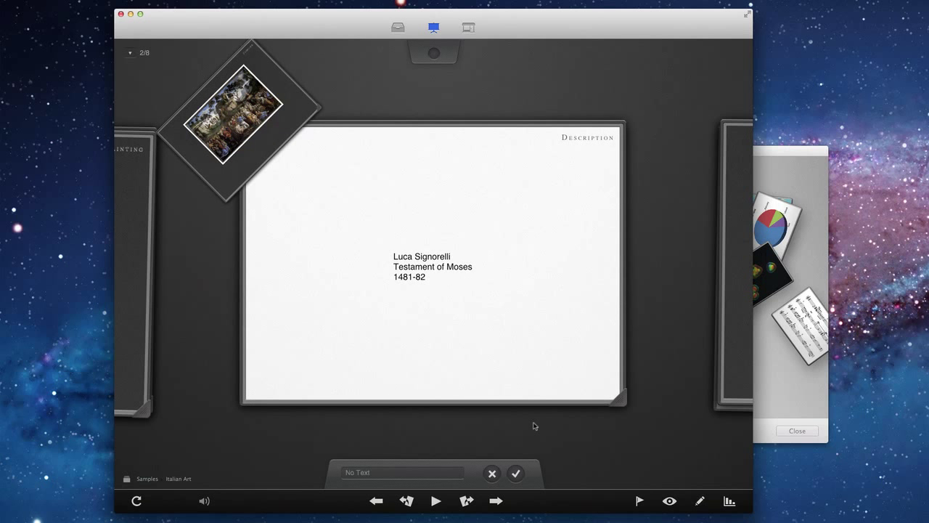
pyautogui.click(515, 472)
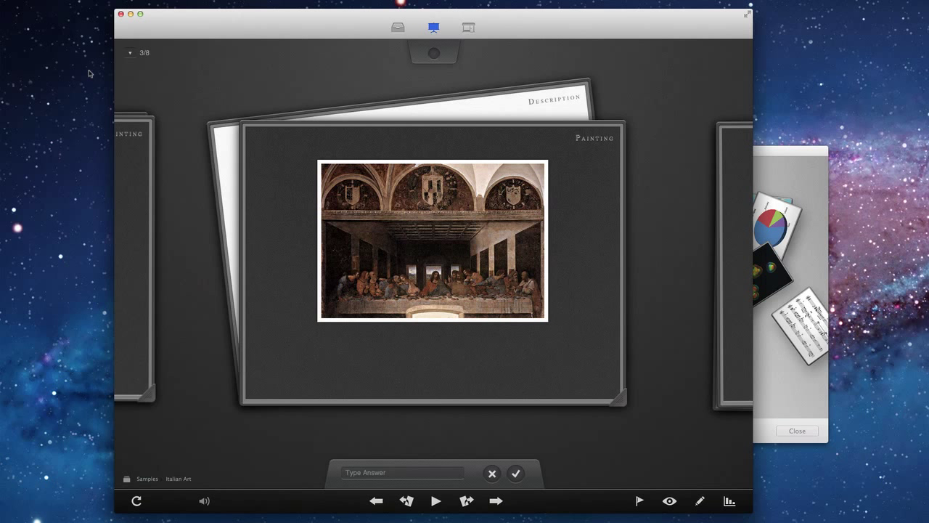
# Switch the flashcard store to Quizlet.com and list its Art sets.
pyautogui.click(469, 27)
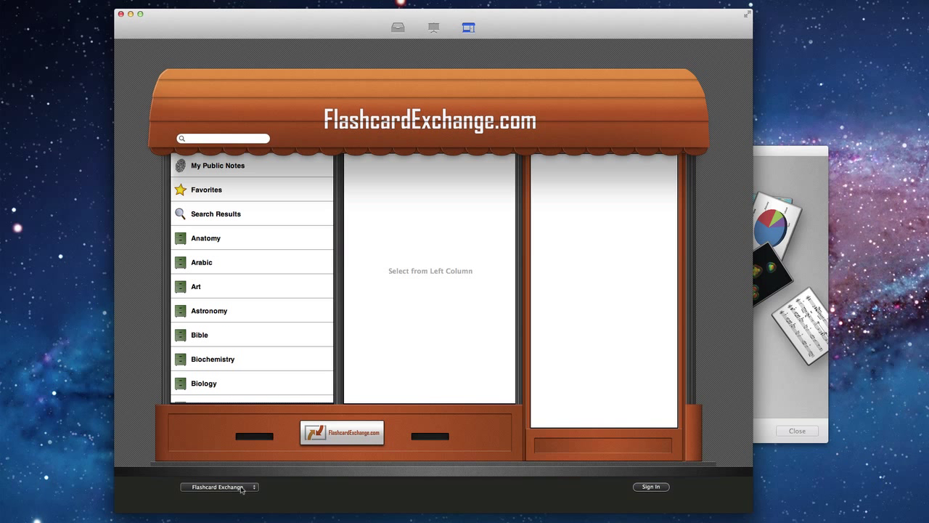
pyautogui.click(241, 487)
pyautogui.click(241, 495)
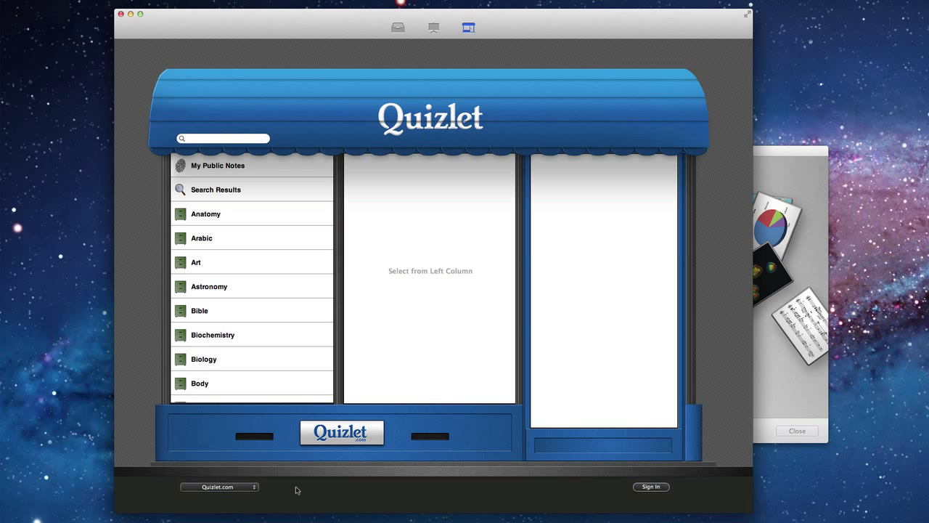
pyautogui.click(215, 270)
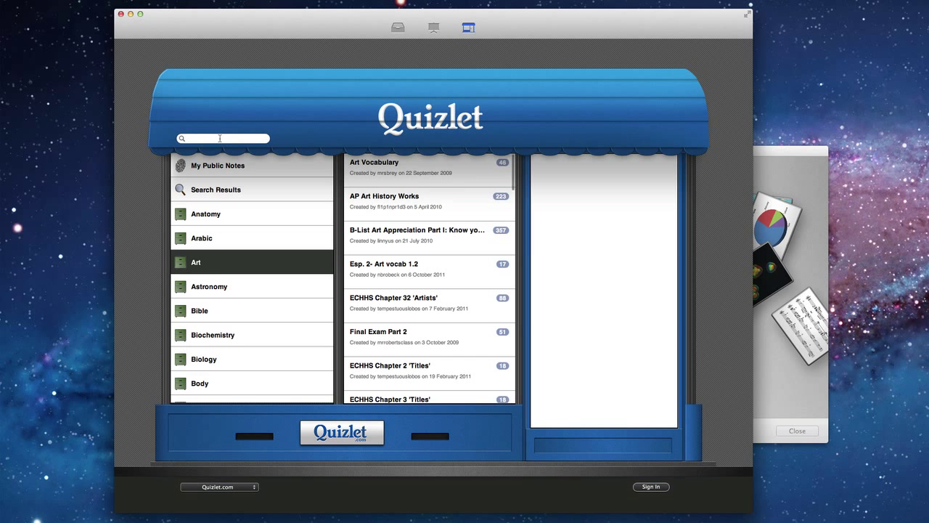
# Download the Art History Exam 1 set and return to the library.
pyautogui.scroll(-10, 450, 322)
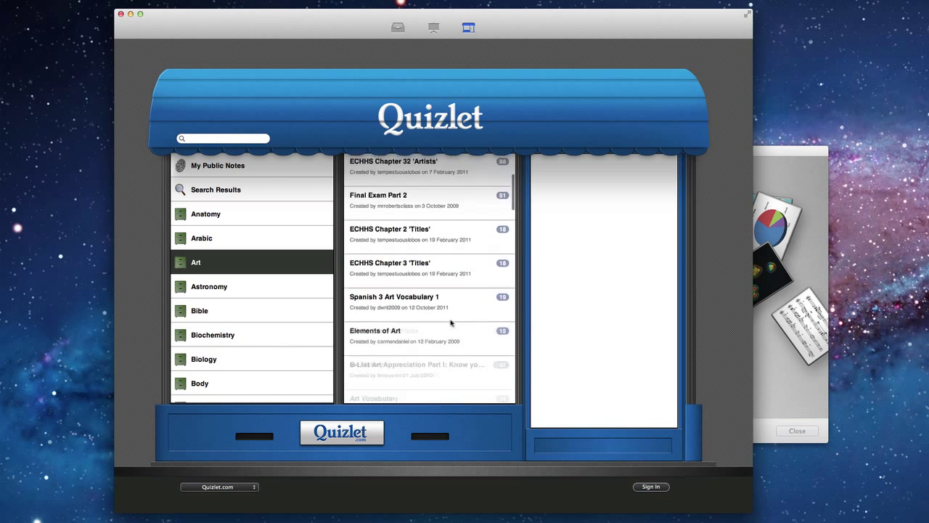
pyautogui.scroll(-8, 451, 323)
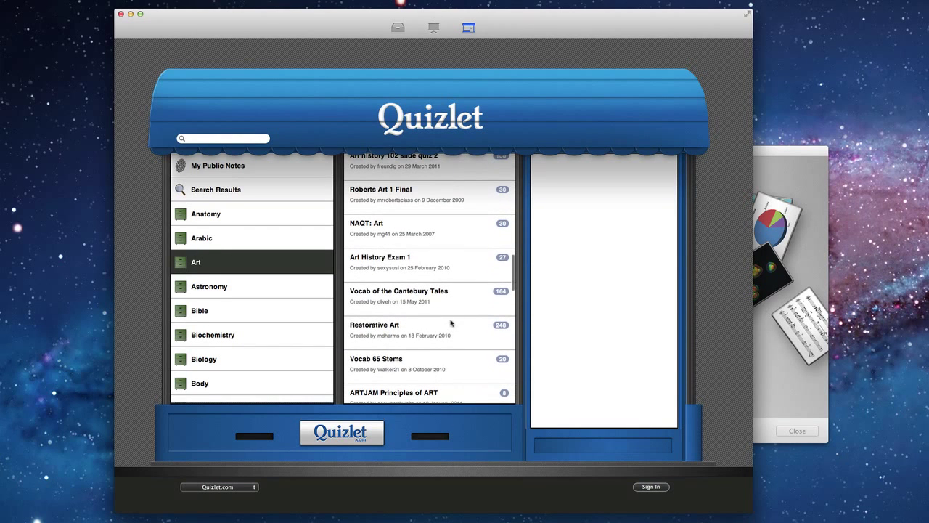
pyautogui.click(429, 270)
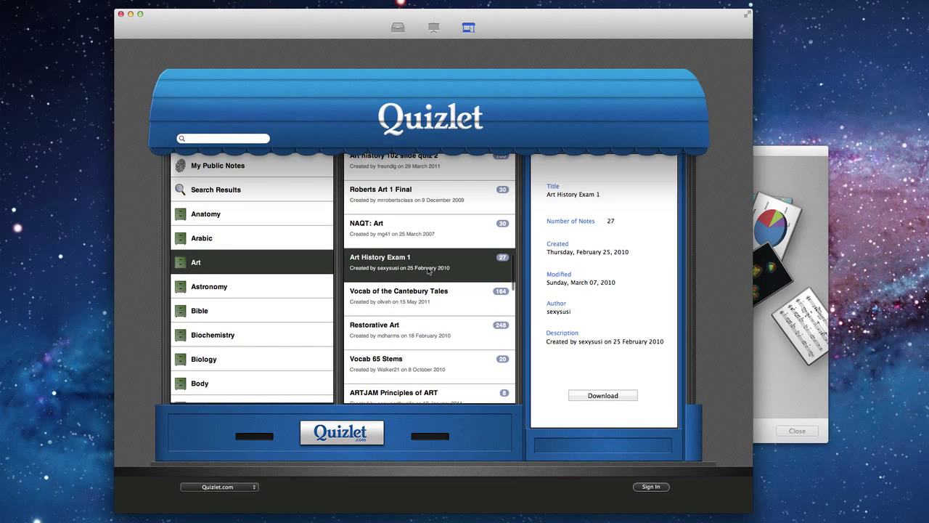
pyautogui.click(615, 397)
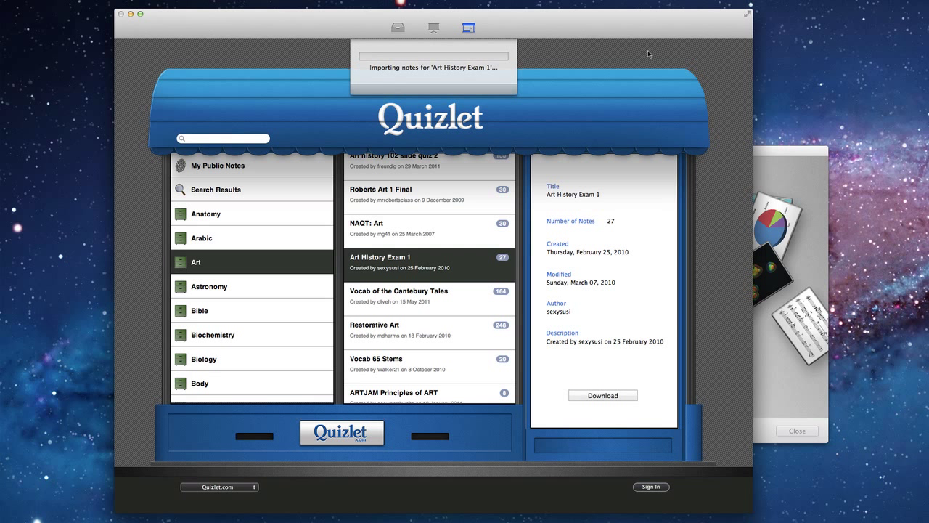
pyautogui.click(396, 29)
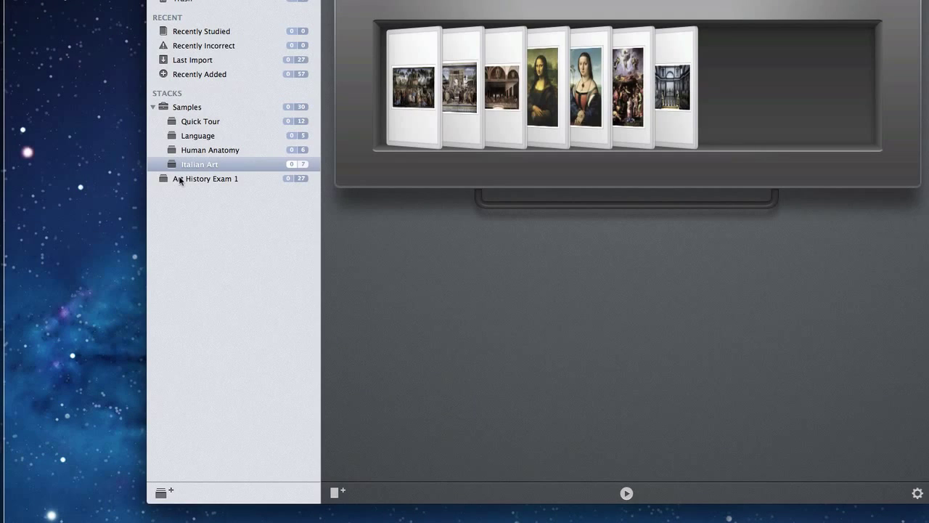
# Open the Art History Exam 1 stack and flip through its top row of cards.
pyautogui.click(180, 179)
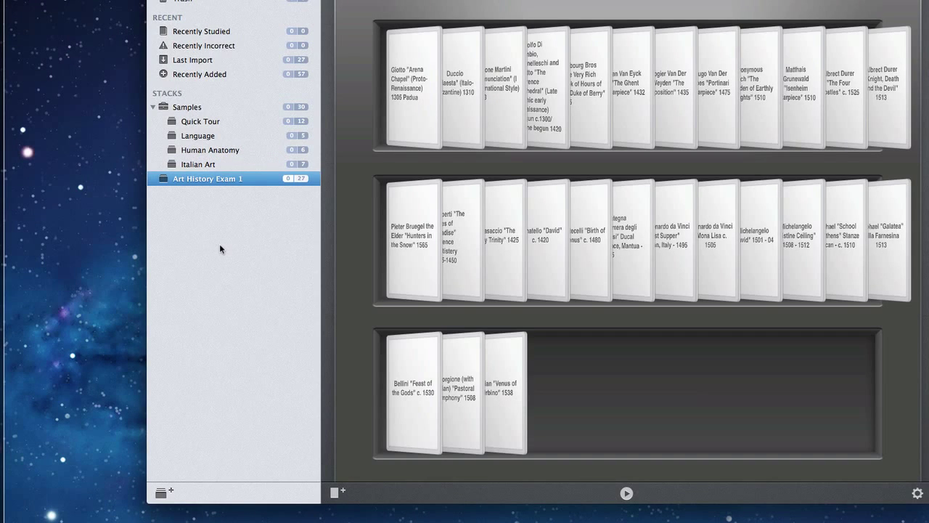
pyautogui.click(433, 95)
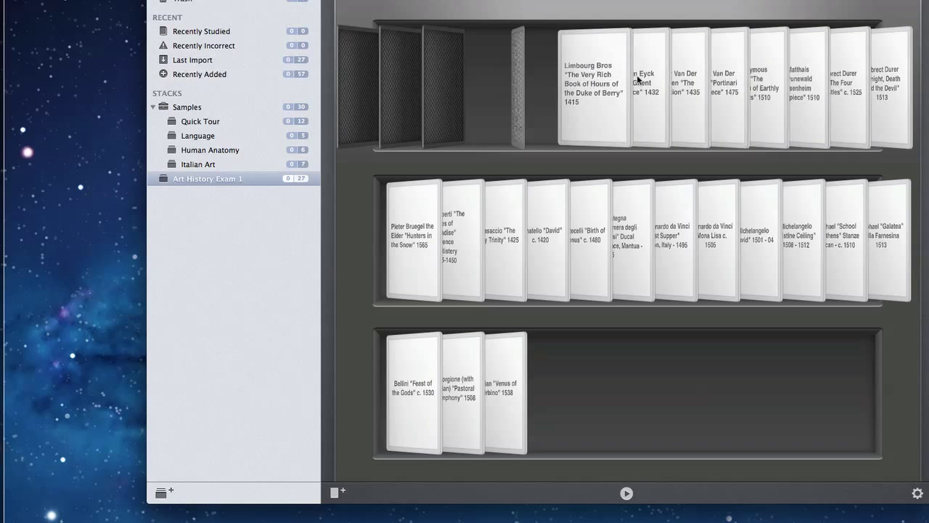